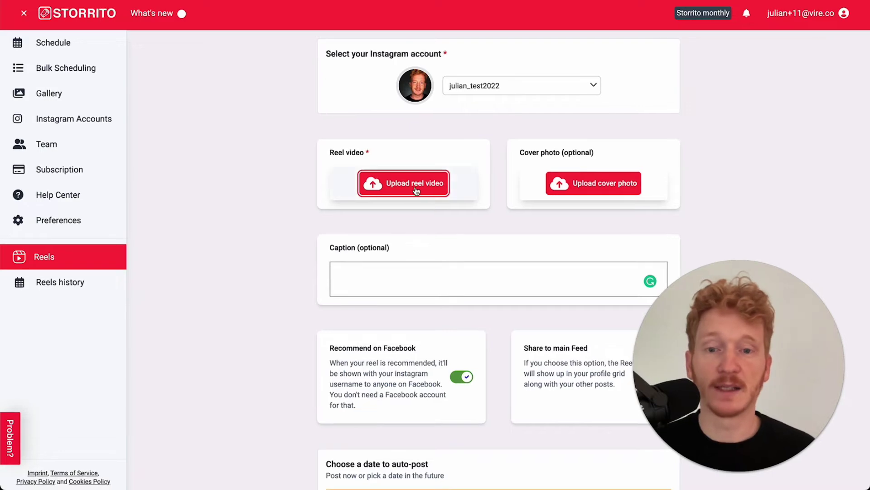
# - Upload video.mp4 as the reel's video
pyautogui.click(416, 183)
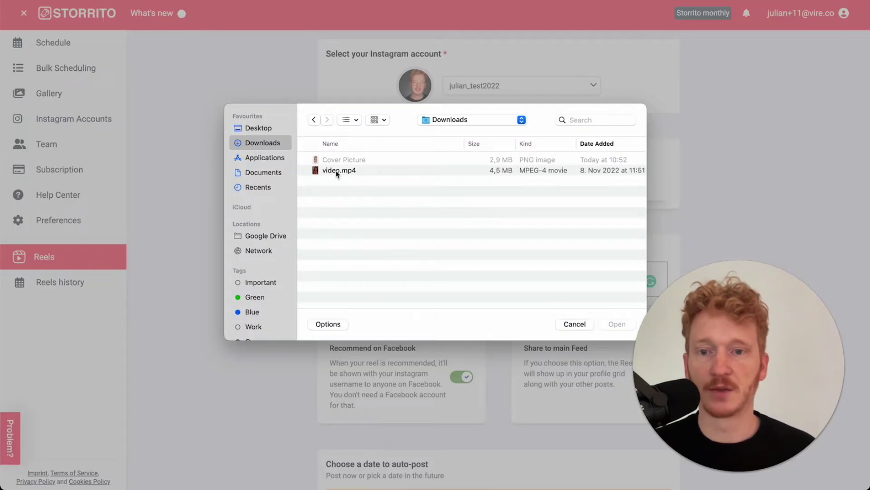
pyautogui.click(338, 172)
pyautogui.click(608, 325)
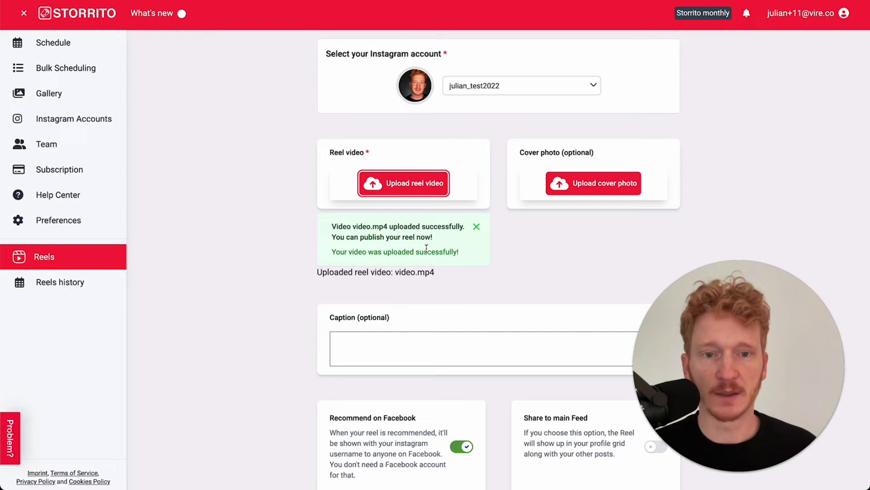
# - Upload Cover Picture.png as the reel's cover photo
pyautogui.click(567, 186)
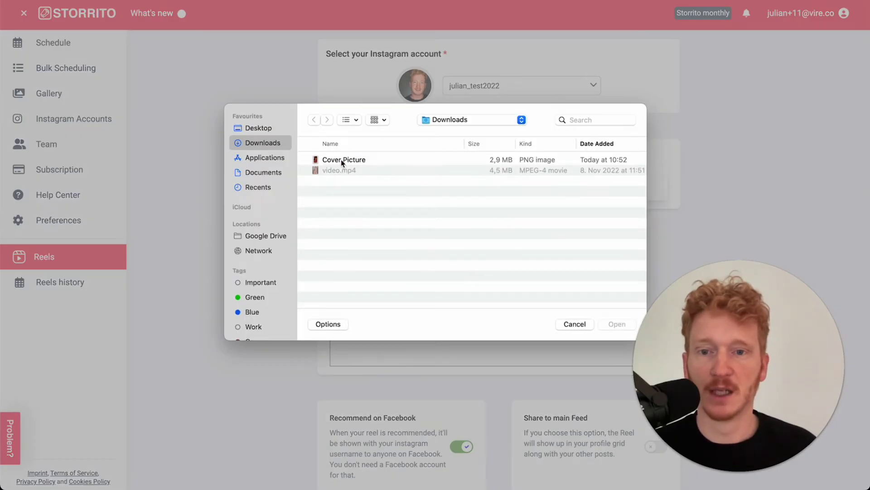
pyautogui.click(341, 159)
pyautogui.click(615, 324)
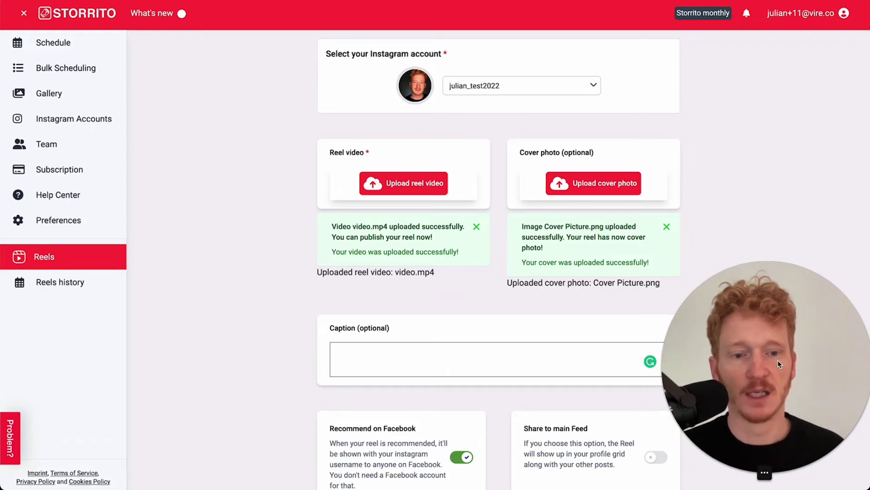
# - Enlarge the caption box and write 'Test #hashtags' followed by a second line 'hbhsbf'
pyautogui.click(655, 367)
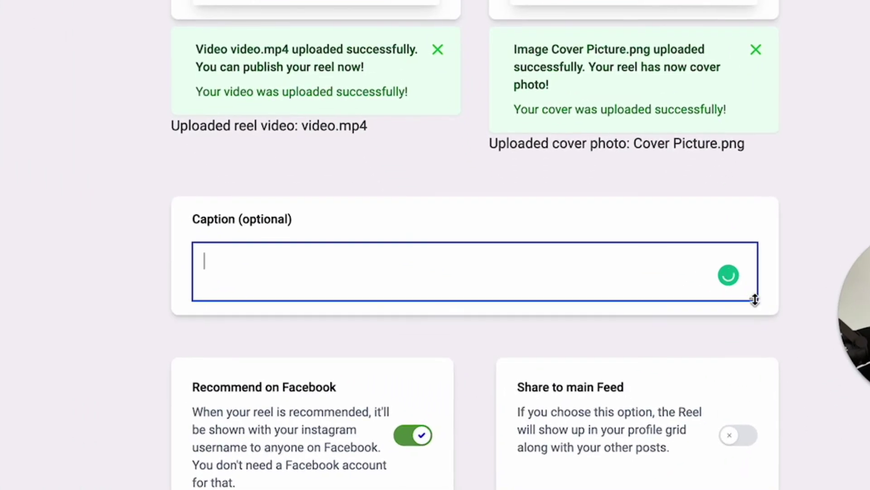
pyautogui.moveTo(755, 298); pyautogui.dragTo(754, 362)
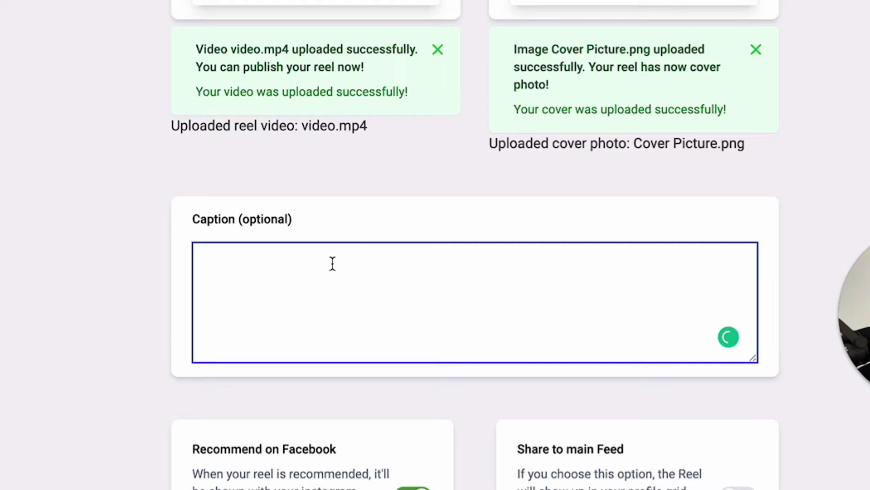
pyautogui.write('Test #hashtrag')
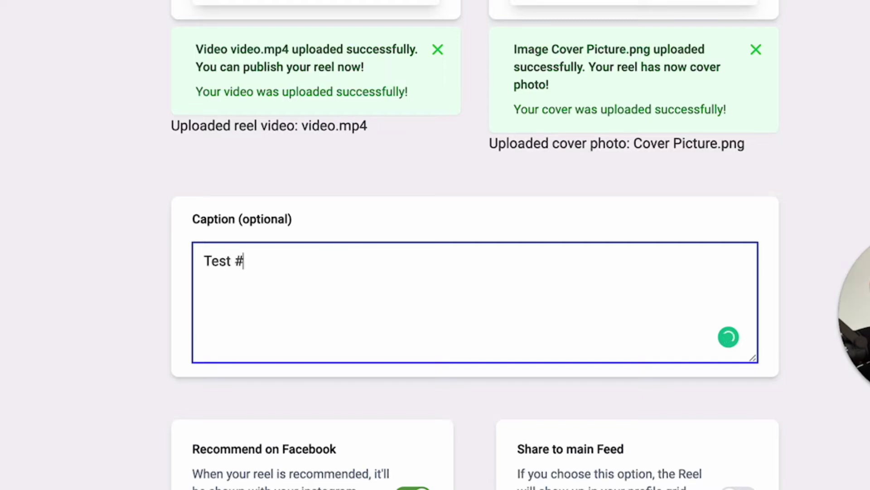
pyautogui.press('BackSpace')
pyautogui.press('BackSpace')
pyautogui.press('BackSpace')
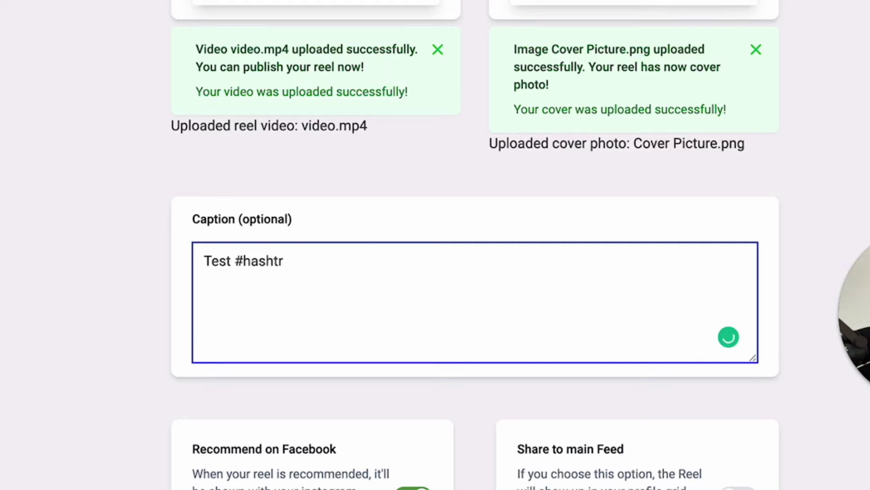
pyautogui.write('ags')
pyautogui.press('Return')
pyautogui.write('hbhsbf')
pyautogui.press('Return')
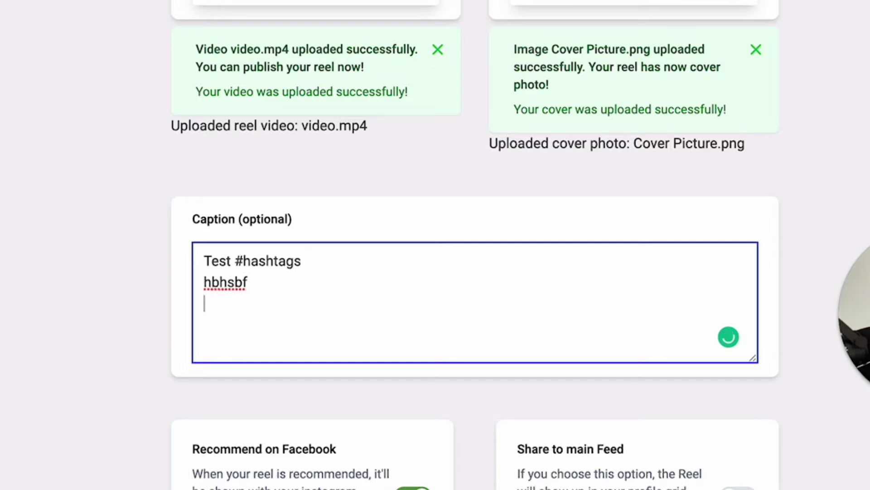
# - Add 'hbshb' as the caption's third line and turn on Share to main Feed
pyautogui.write('hbshb')
pyautogui.scroll(-4, 704, 191)
pyautogui.scroll(-4, 707, 176)
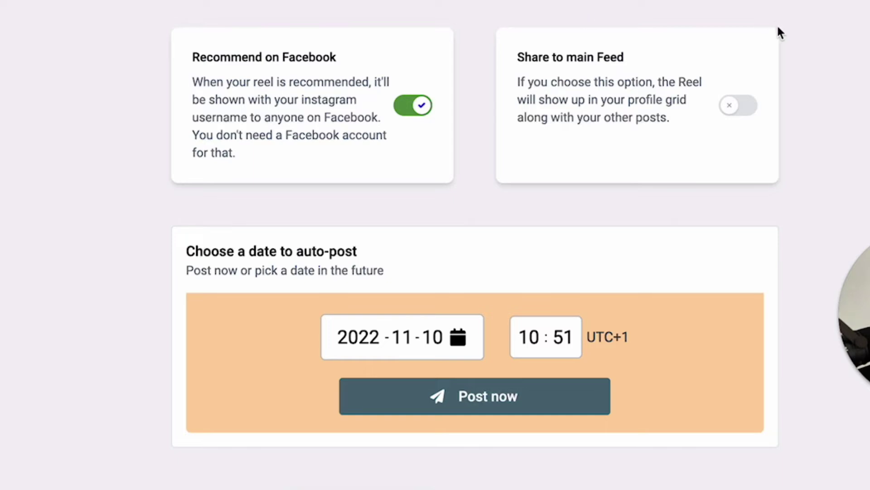
pyautogui.click(748, 112)
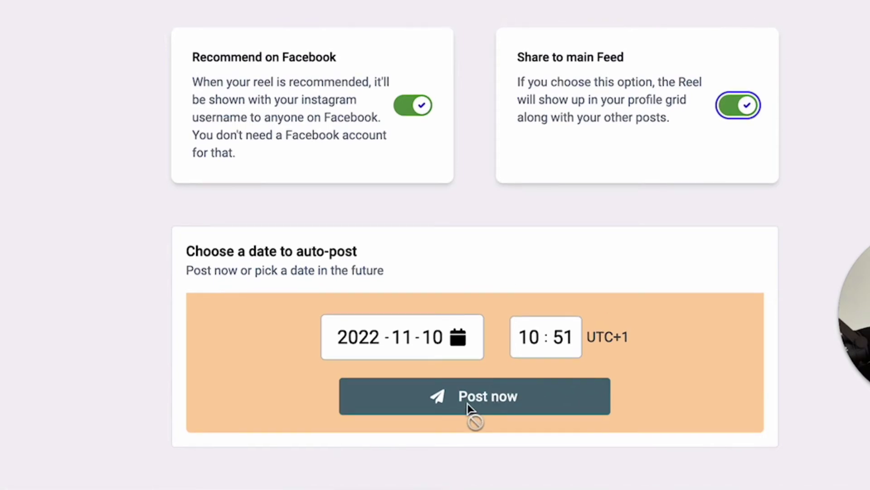
# - Schedule the reel for 14 November 2022 at 10:00 UTC+1
pyautogui.click(459, 338)
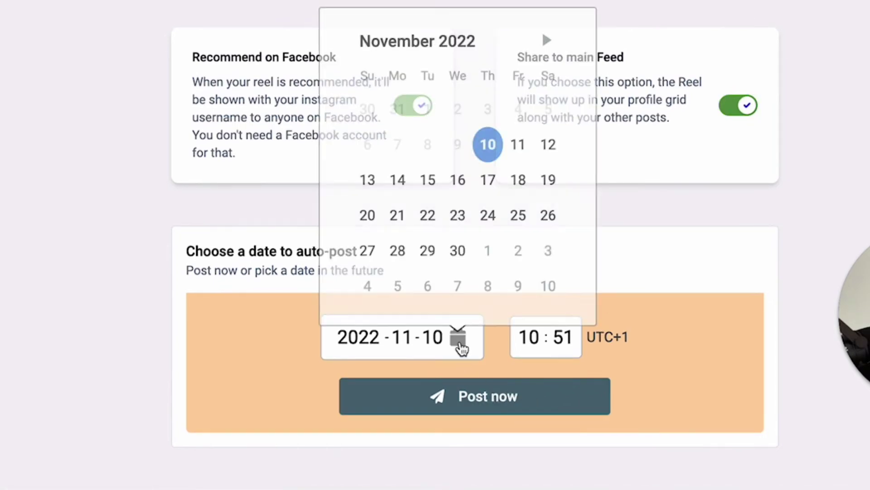
pyautogui.click(398, 184)
pyautogui.click(566, 341)
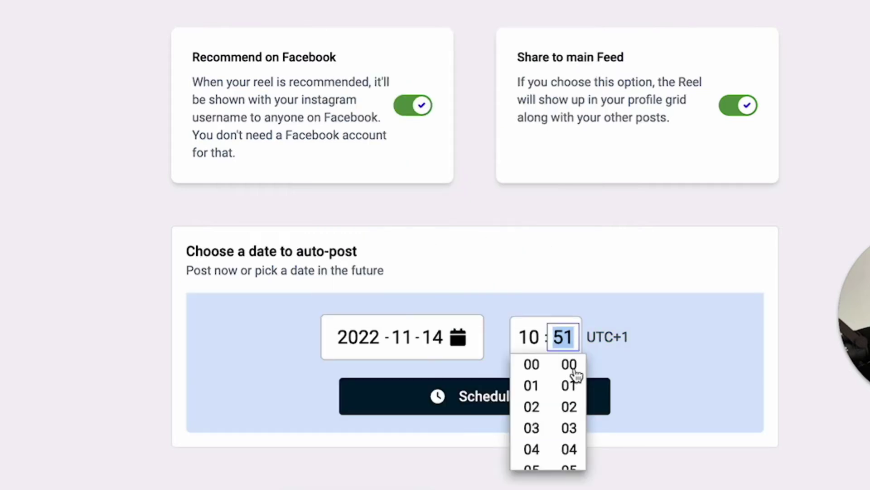
pyautogui.click(569, 365)
pyautogui.click(667, 393)
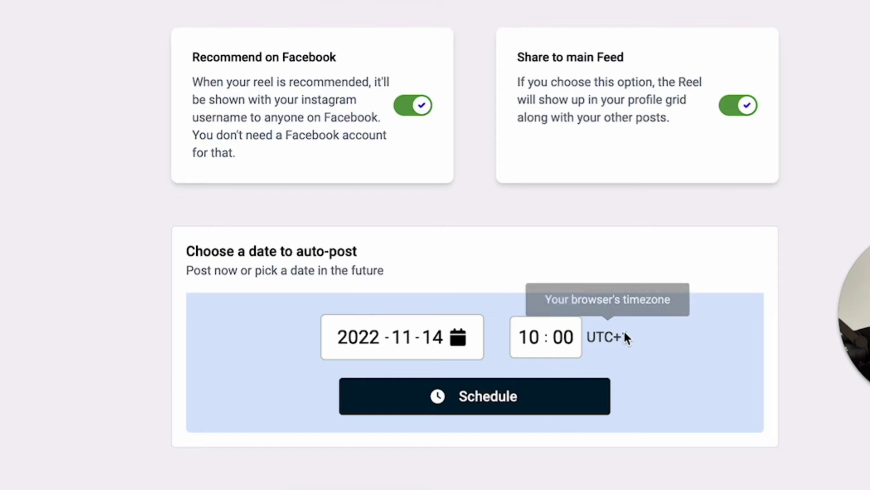
pyautogui.click(530, 409)
pyautogui.scroll(-3, 664, 323)
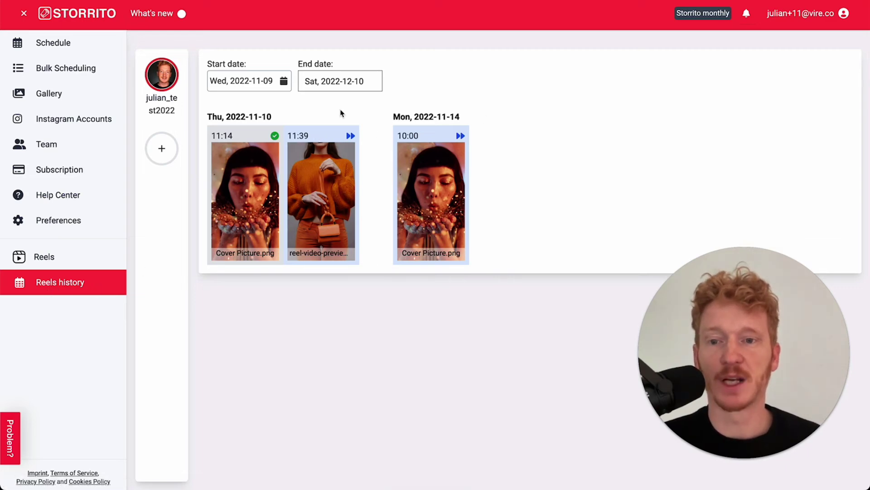
# - Inspect the Reels history status icons and the Monday 10:00 reel thumbnail
pyautogui.moveTo(275, 138)
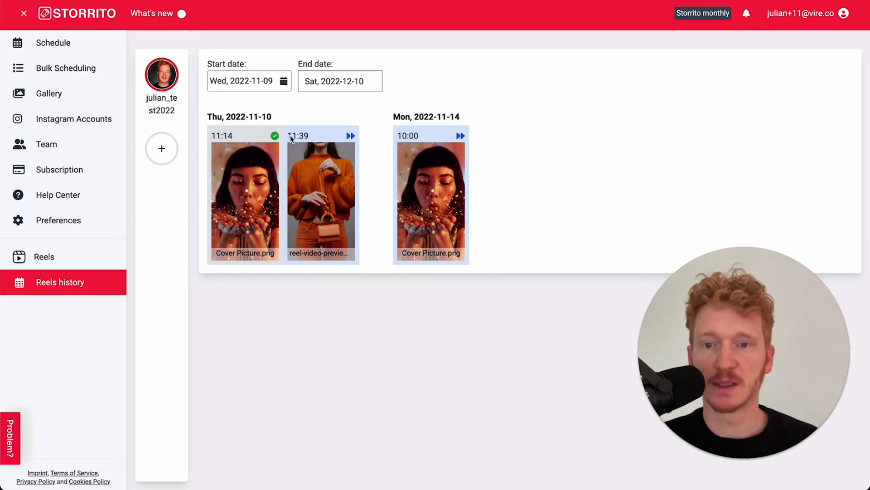
pyautogui.moveTo(351, 135)
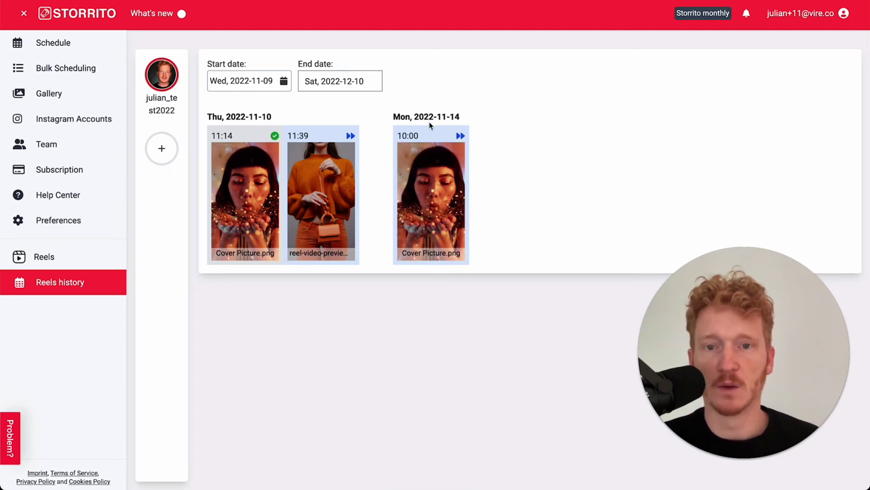
pyautogui.moveTo(447, 204)
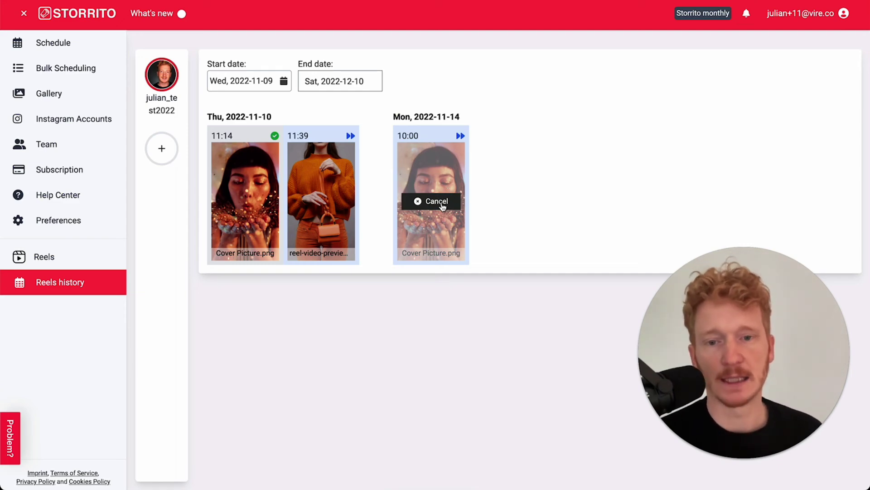
# - Cancel the Monday 10:00 scheduled reel, confirm it, and return to a blank Reels form
pyautogui.click(447, 204)
pyautogui.click(521, 49)
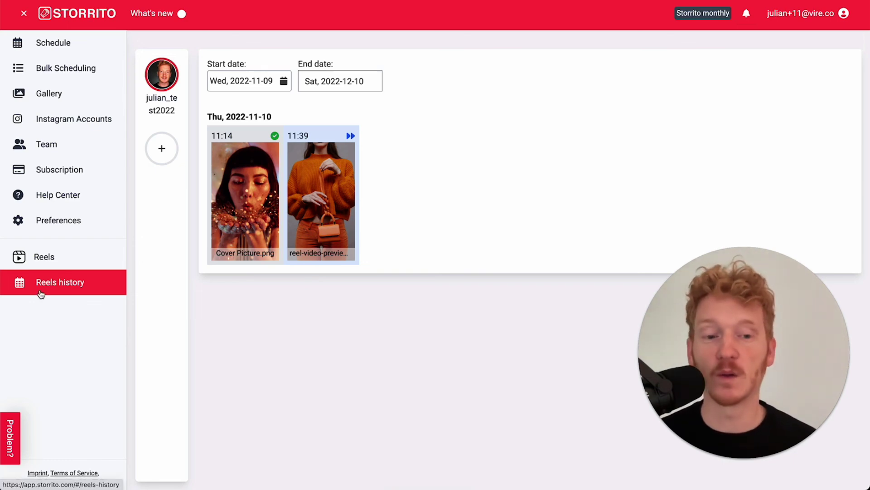
pyautogui.click(45, 263)
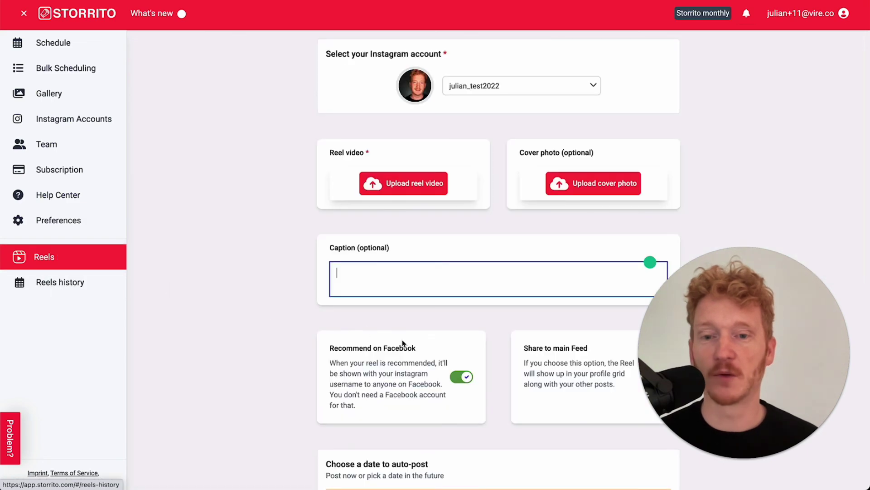